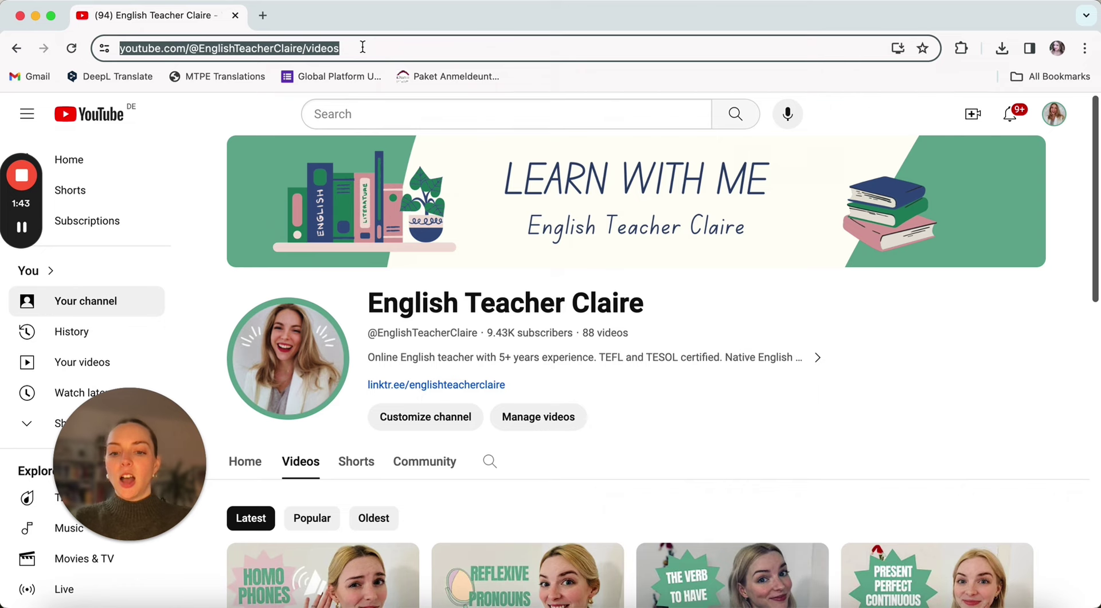
- Go to chat.openai.com by entering 'chat' and accepting the autocomplete suggestion
text(chat.openai.com)
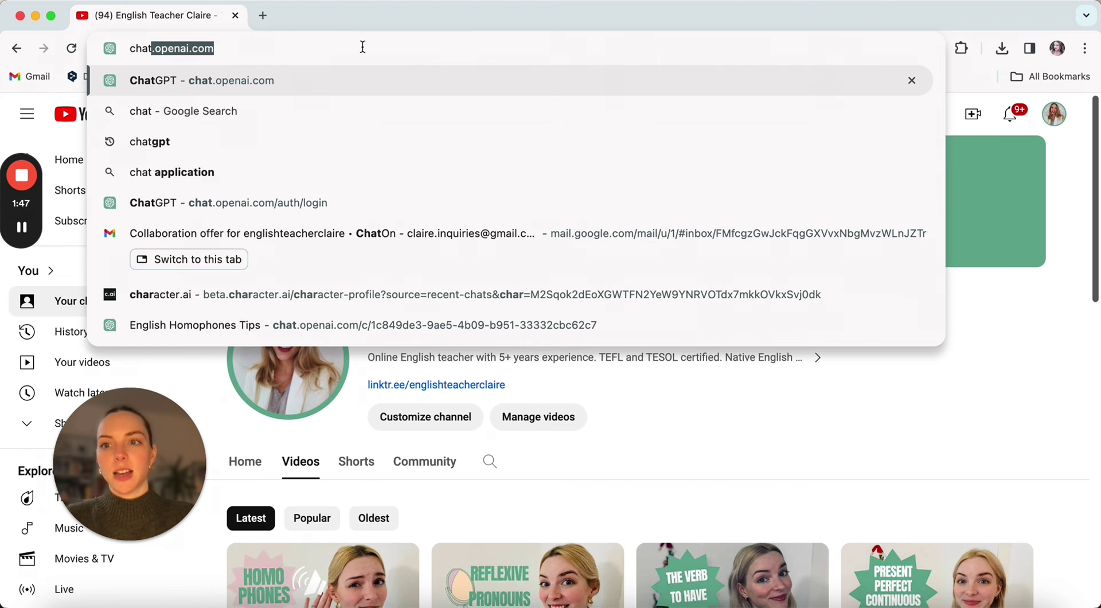
key(Return)
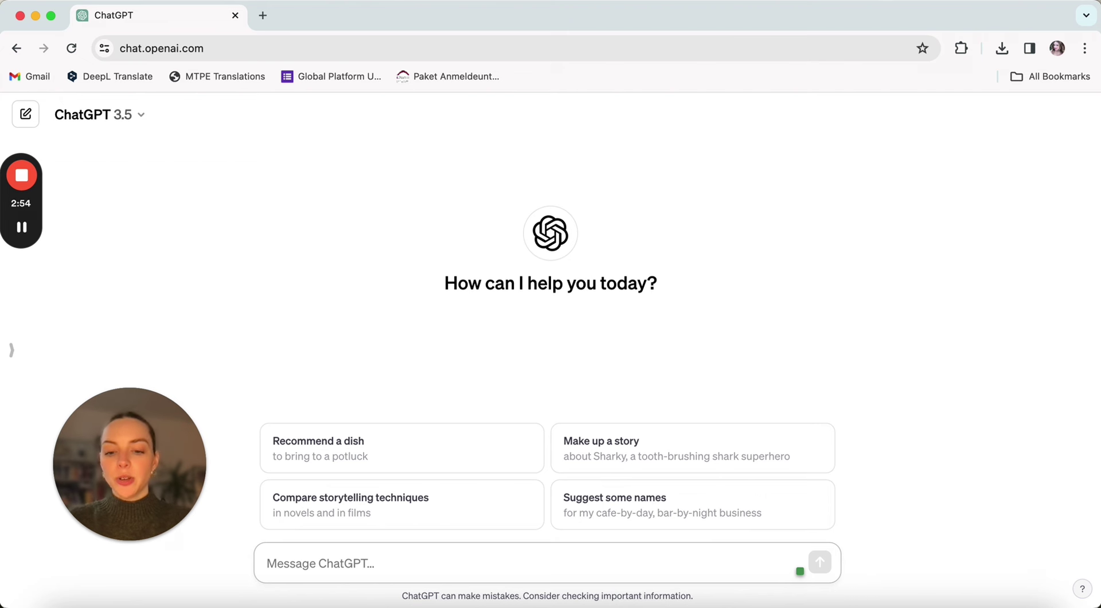
- Ask ChatGPT 'How do you write an essay?' and return to the top of its reply
text(How do you write an essay?)
key(Return)
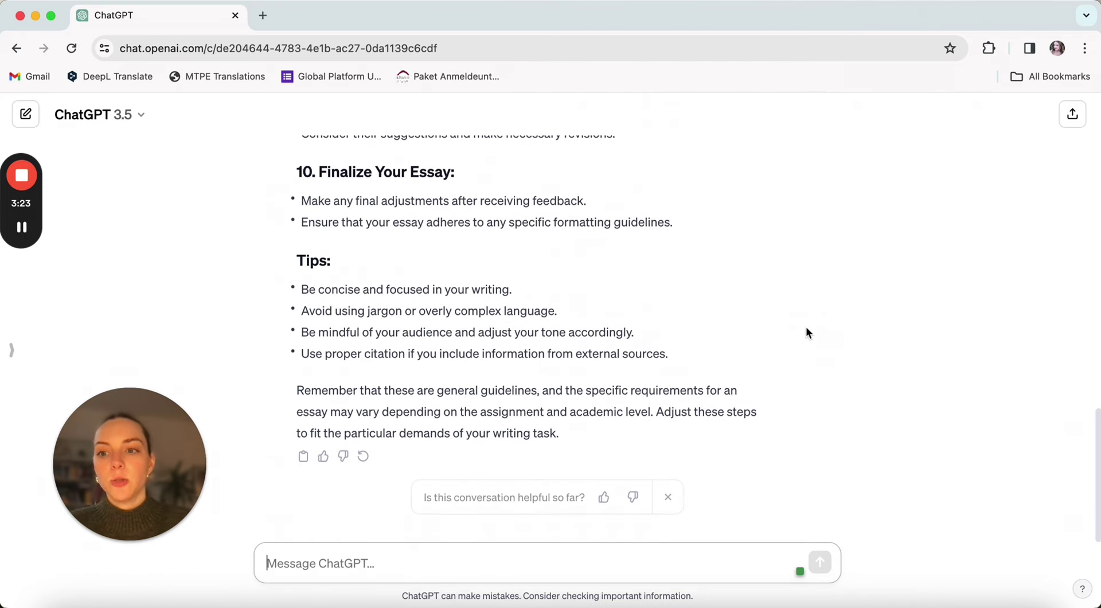
scroll(807, 328, up, 20)
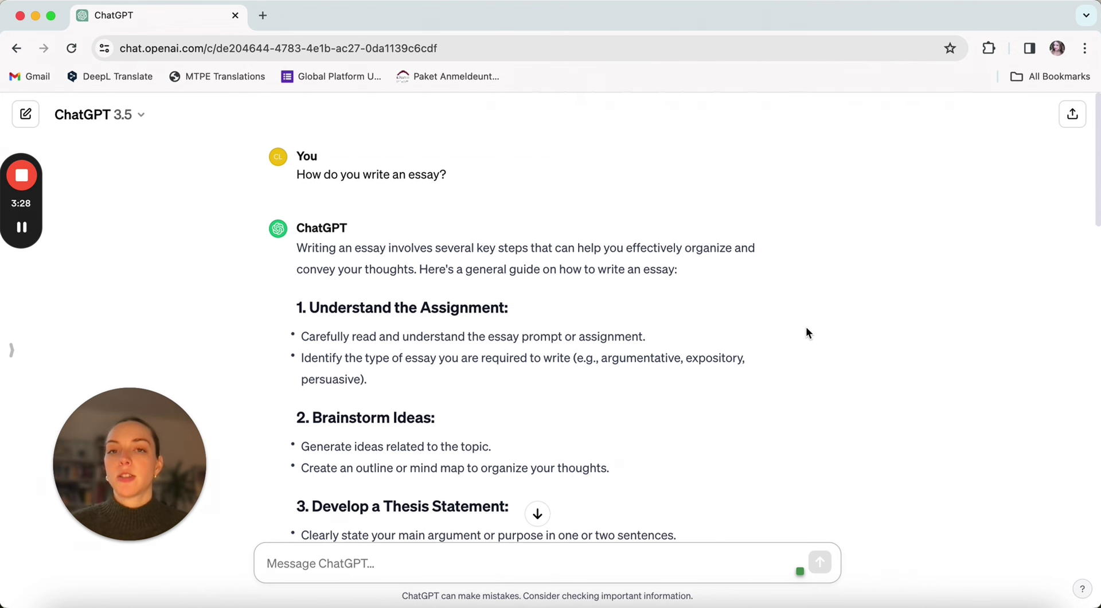
- Highlight the thesis bullet about stating the main argument in one or two sentences
scroll(788, 377, down, 3)
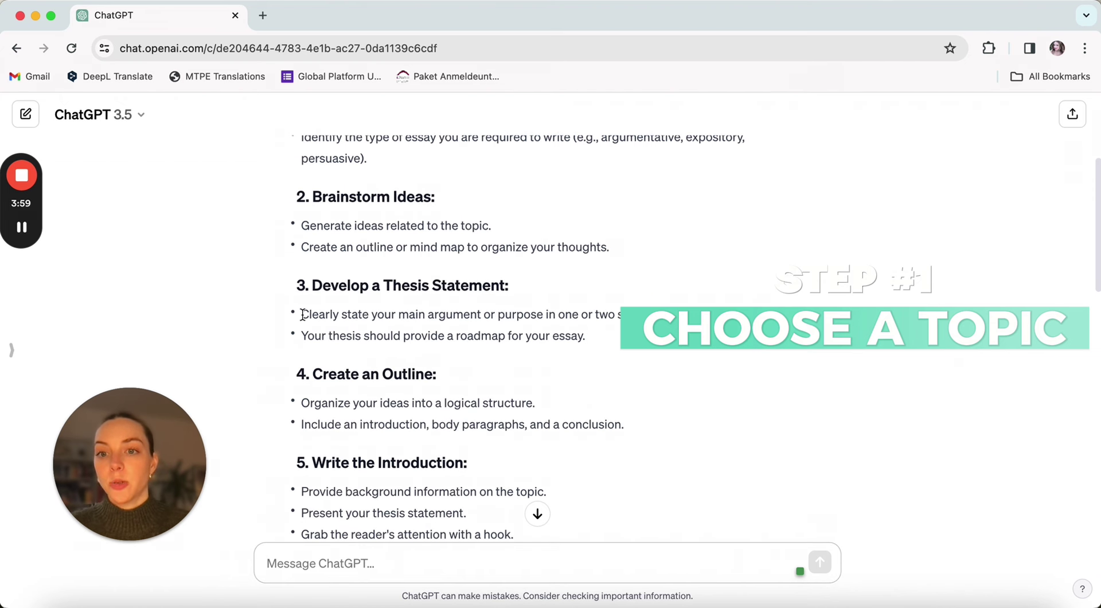
drag(302, 315, 700, 320)
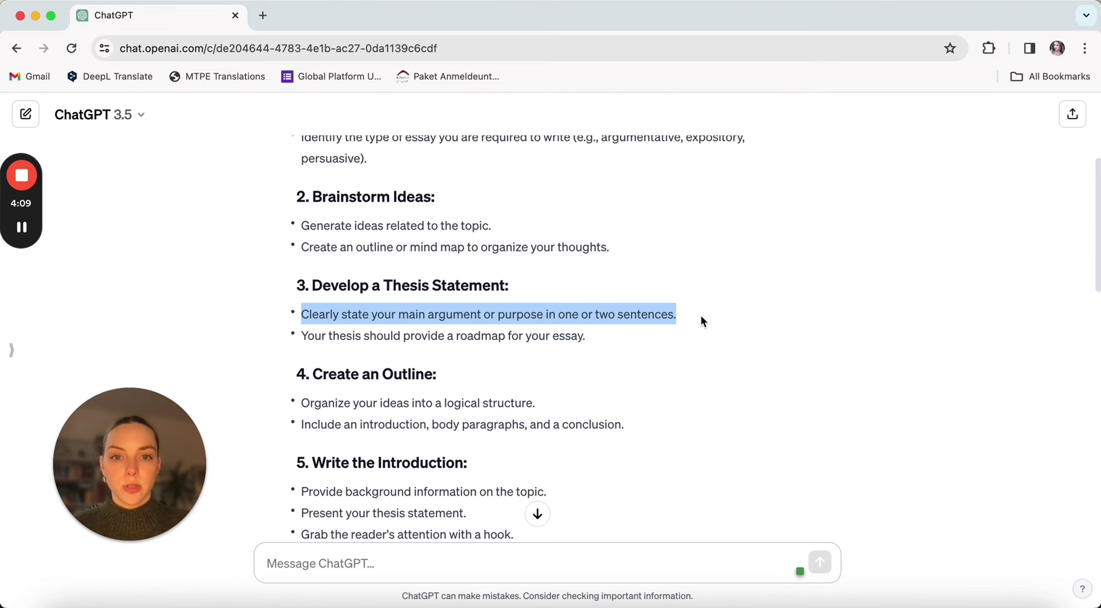
- Select the words 'introduction', 'body' and 'conclusion' in the Create an Outline step
scroll(568, 412, down, 2)
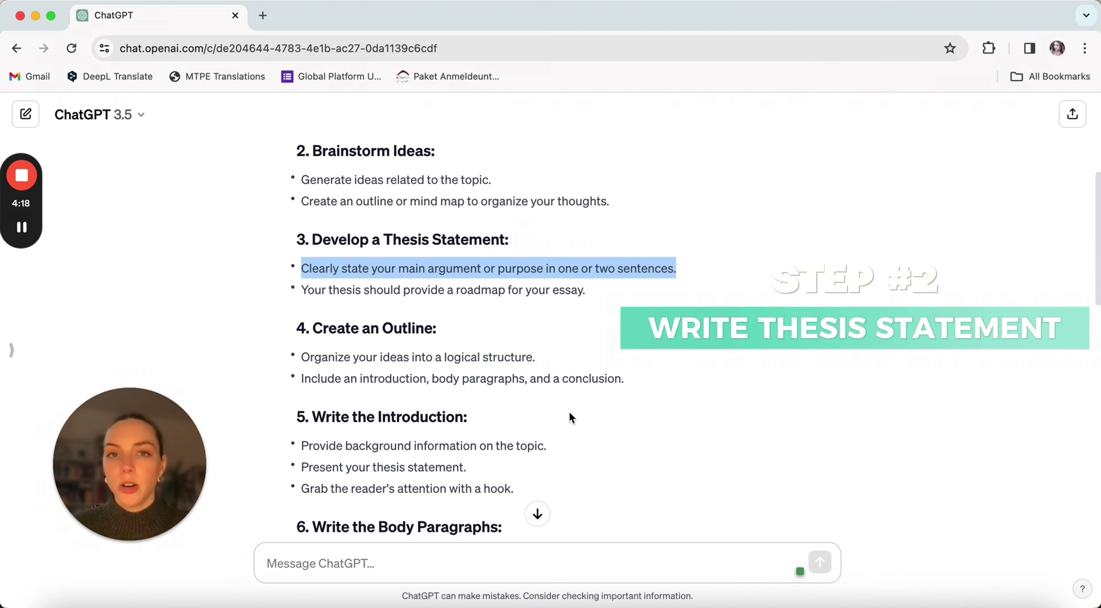
scroll(569, 411, down, 3)
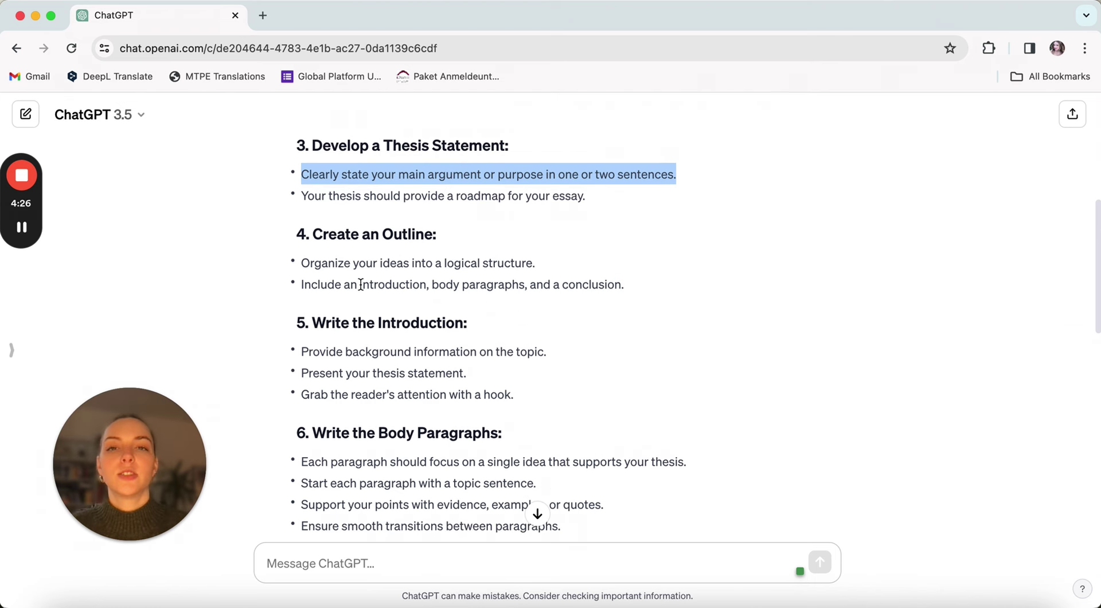
drag(360, 285, 427, 284)
double_click(449, 285)
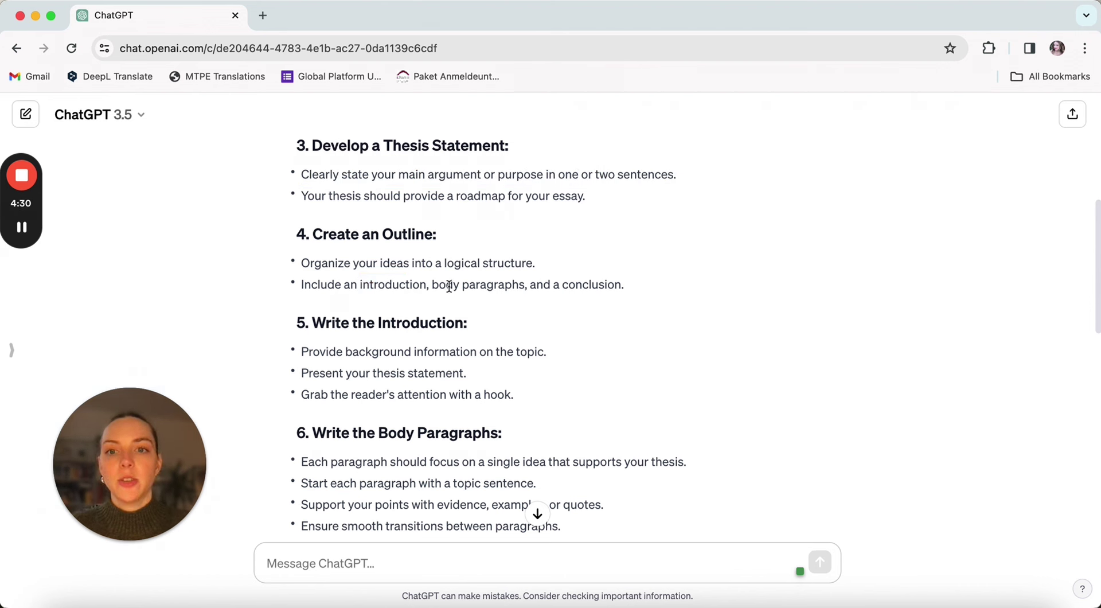
click(579, 285)
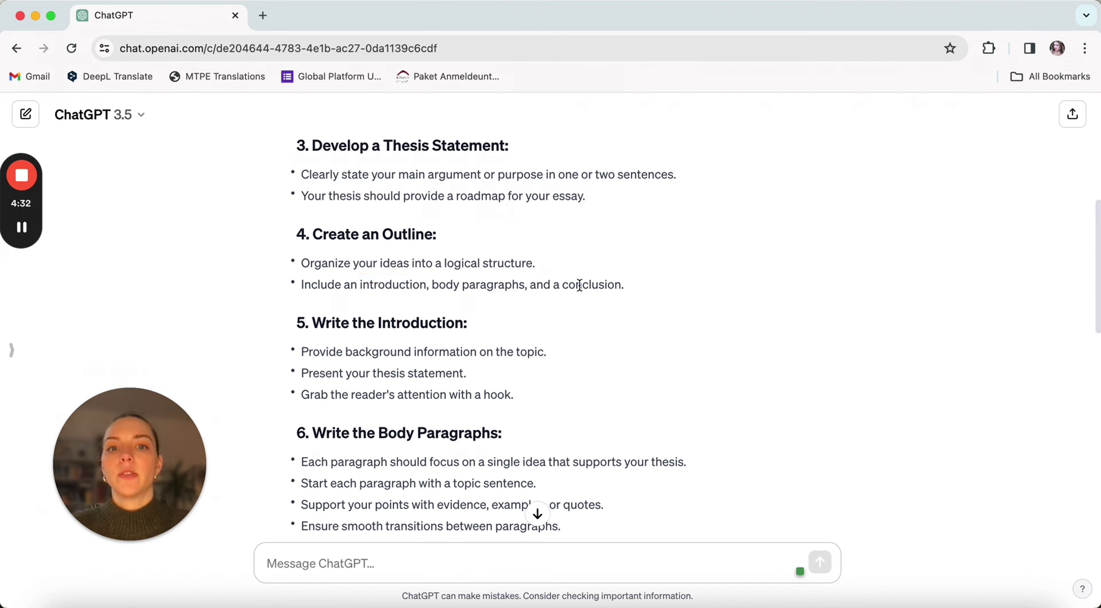
double_click(579, 285)
scroll(607, 334, down, 2)
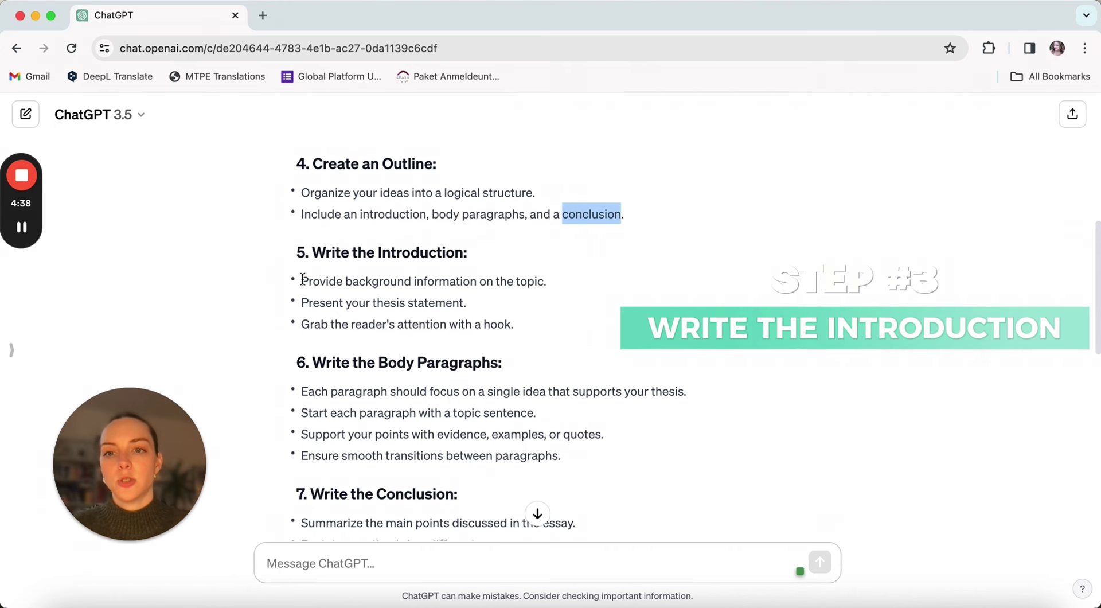
- Highlight the Write the Introduction section, the Develop a Thesis Statement heading and the hook bullet
drag(298, 255, 530, 327)
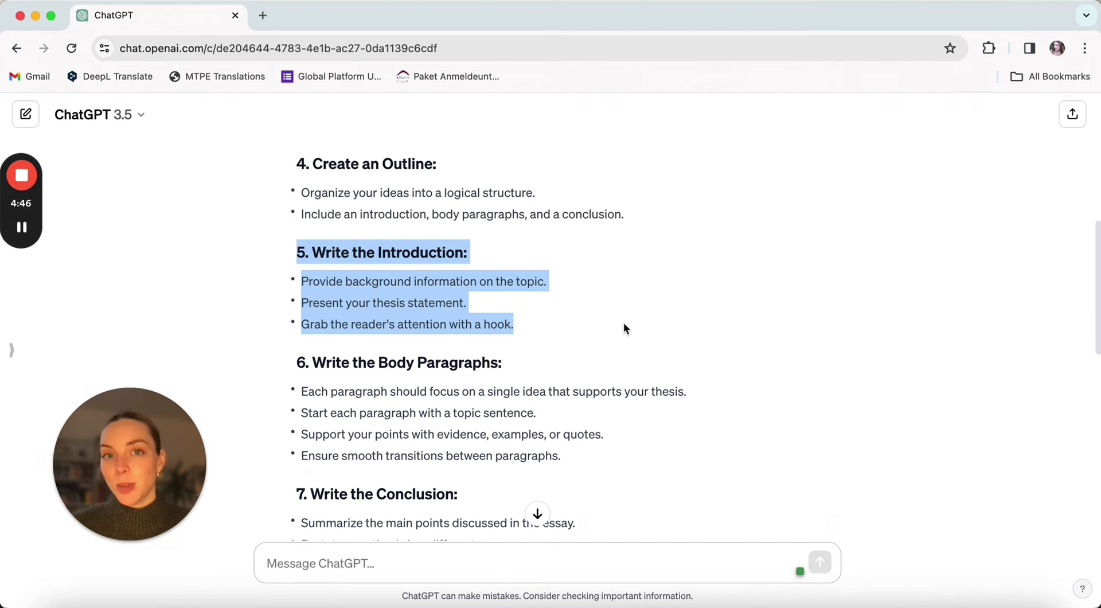
scroll(624, 323, up, 3)
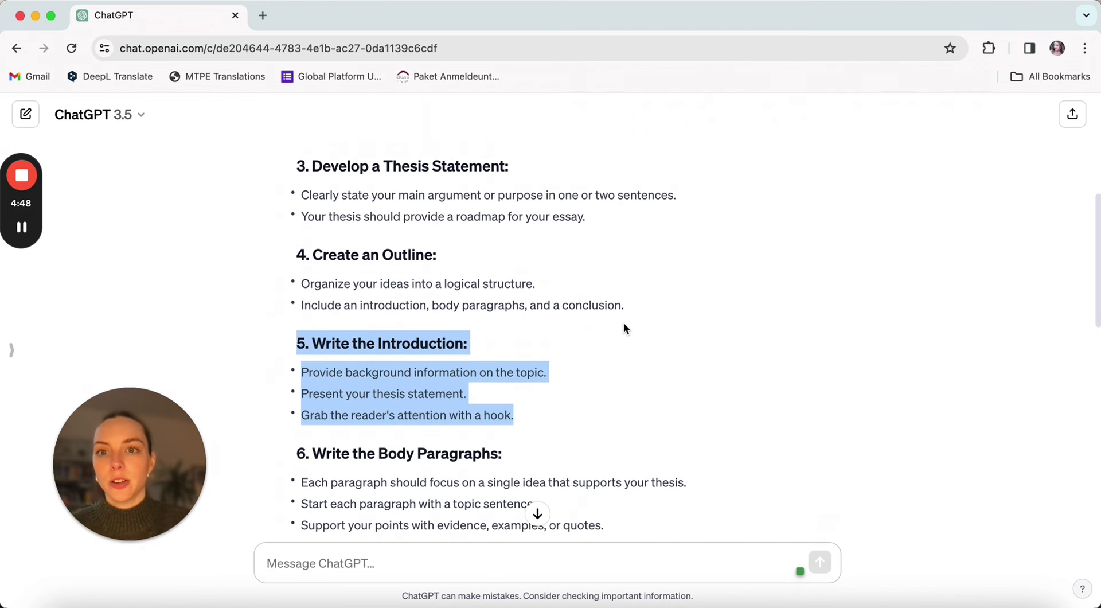
drag(312, 167, 574, 164)
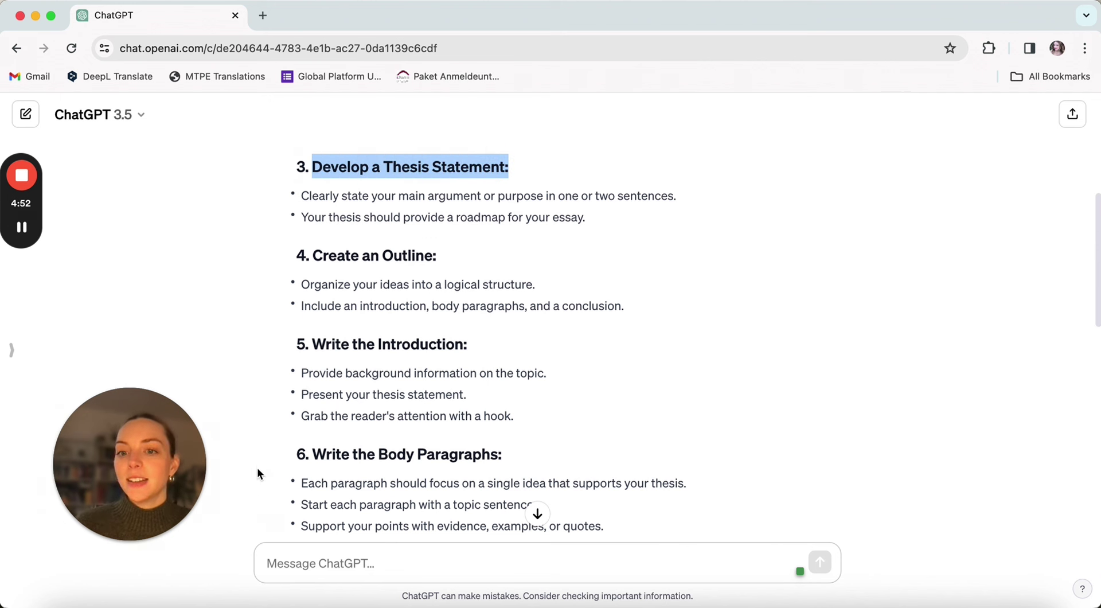
drag(302, 415, 496, 415)
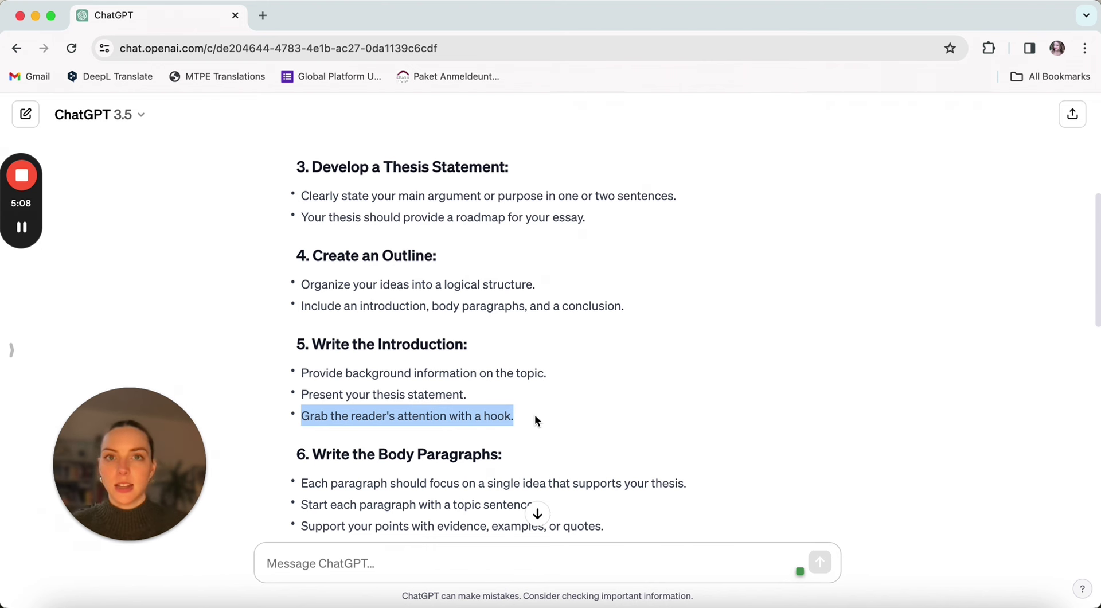
scroll(534, 420, down, 3)
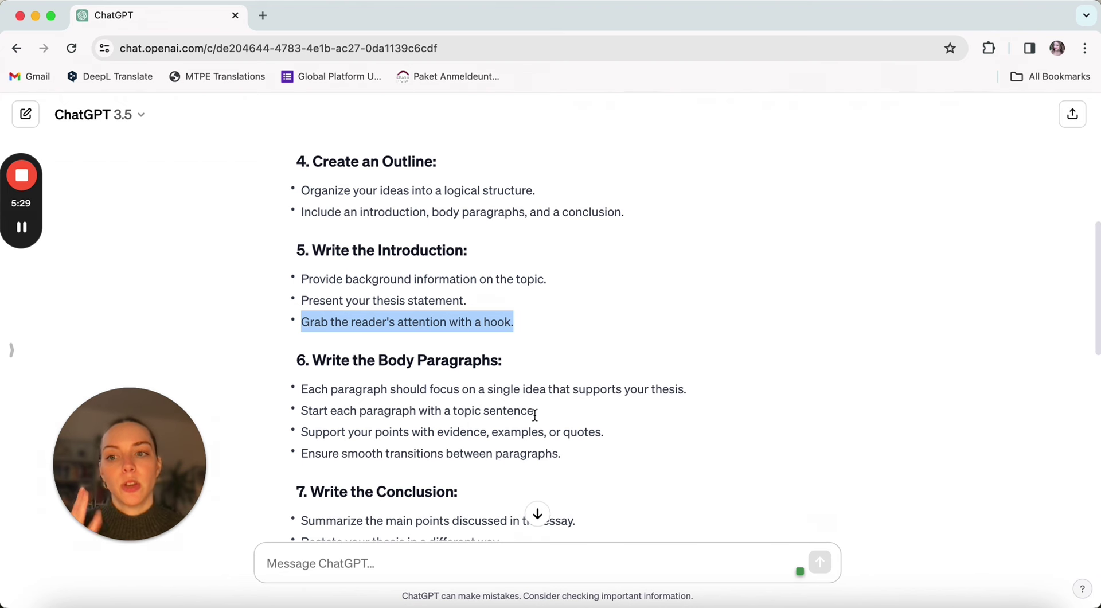
scroll(534, 415, down, 1)
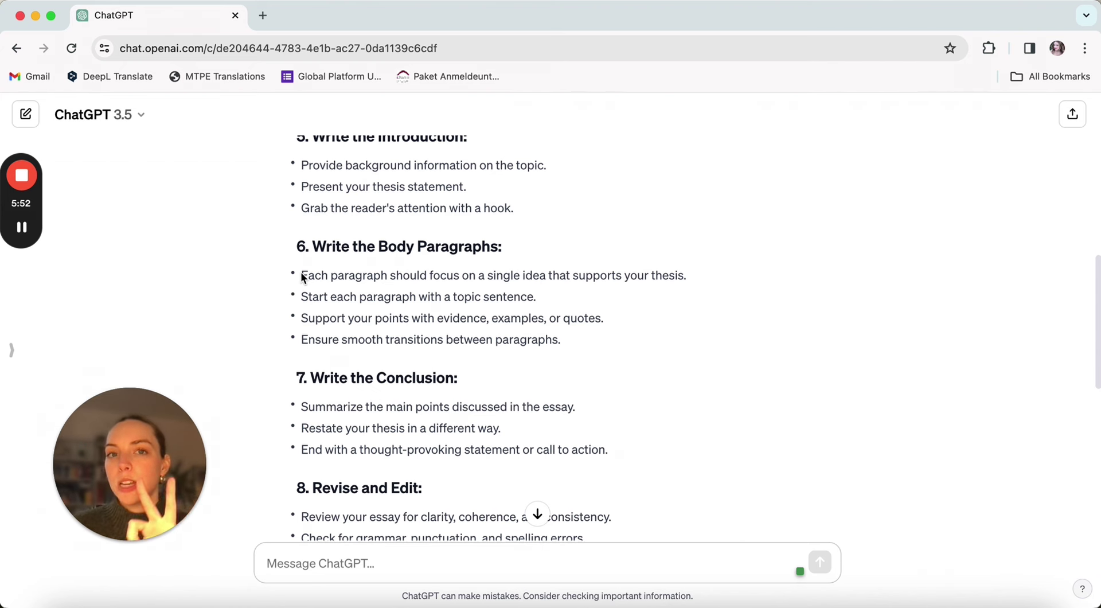
- Highlight the topic-sentence, evidence and smooth-transitions bullets of the body-paragraph step
drag(301, 276, 545, 308)
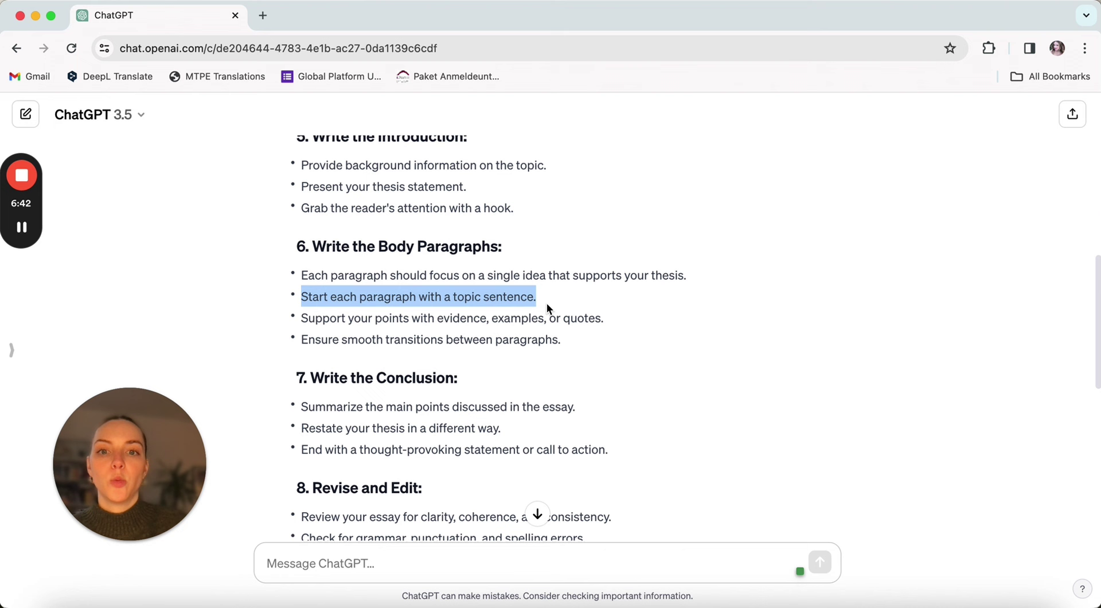
drag(301, 318, 589, 319)
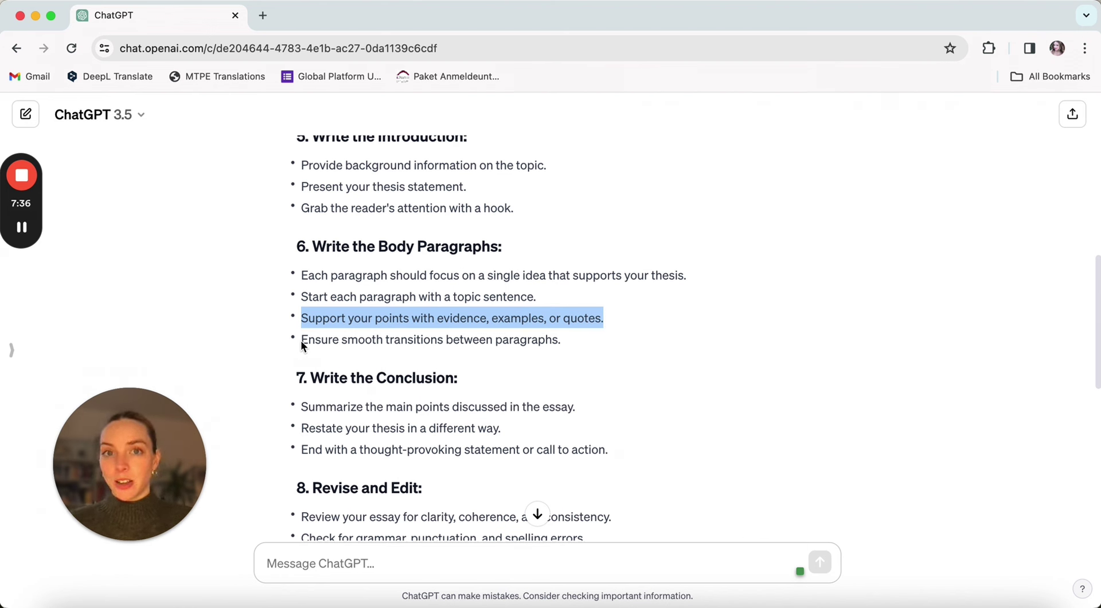
drag(301, 341, 563, 343)
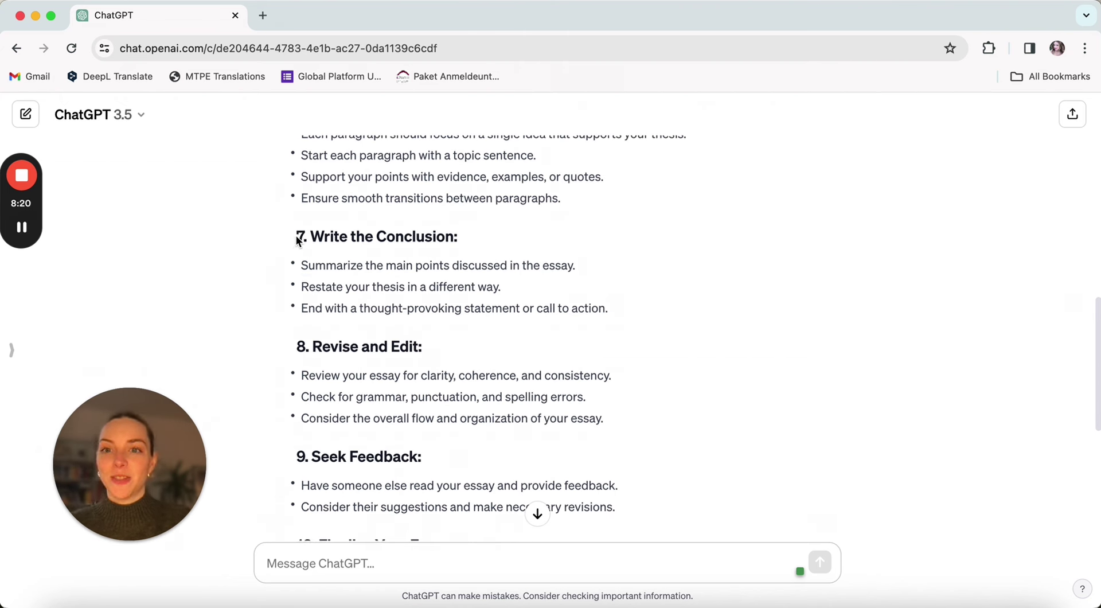
- Highlight section 7, Write the Conclusion, and section 8, Revise and Edit, with their bullets
drag(296, 238, 626, 330)
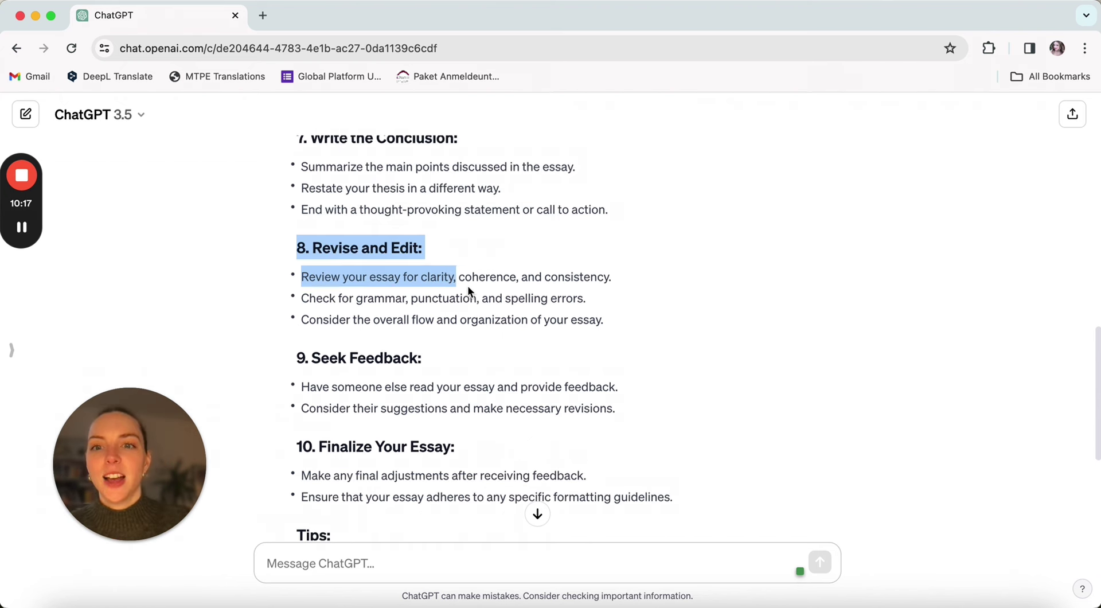
drag(467, 286, 611, 333)
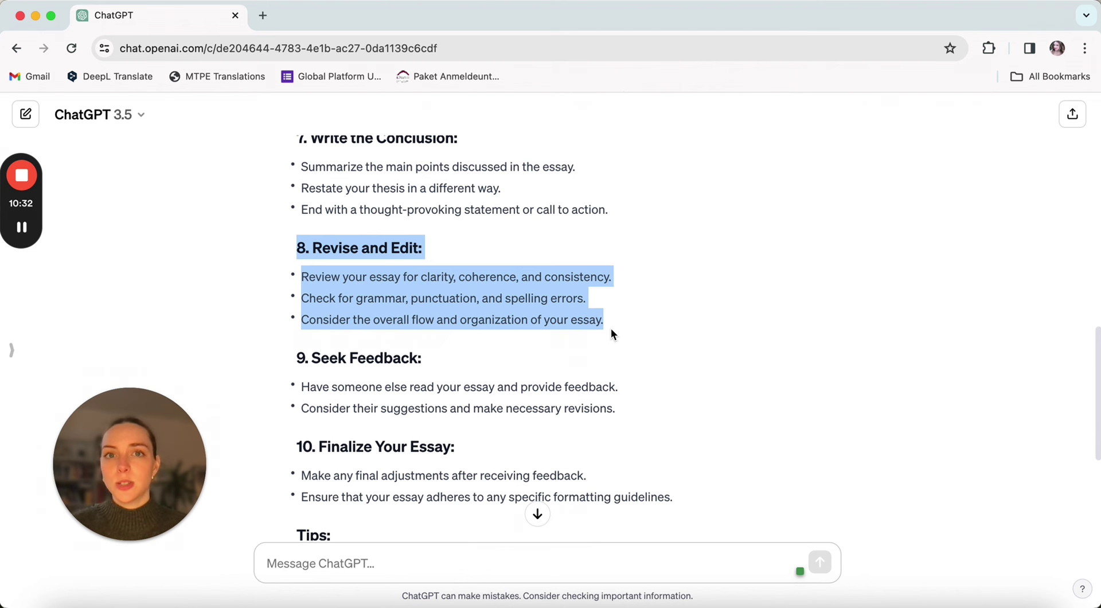
- Highlight Seek Feedback, Finalize Your Essay, then the Tips heading with its four bullets
scroll(600, 366, down, 2)
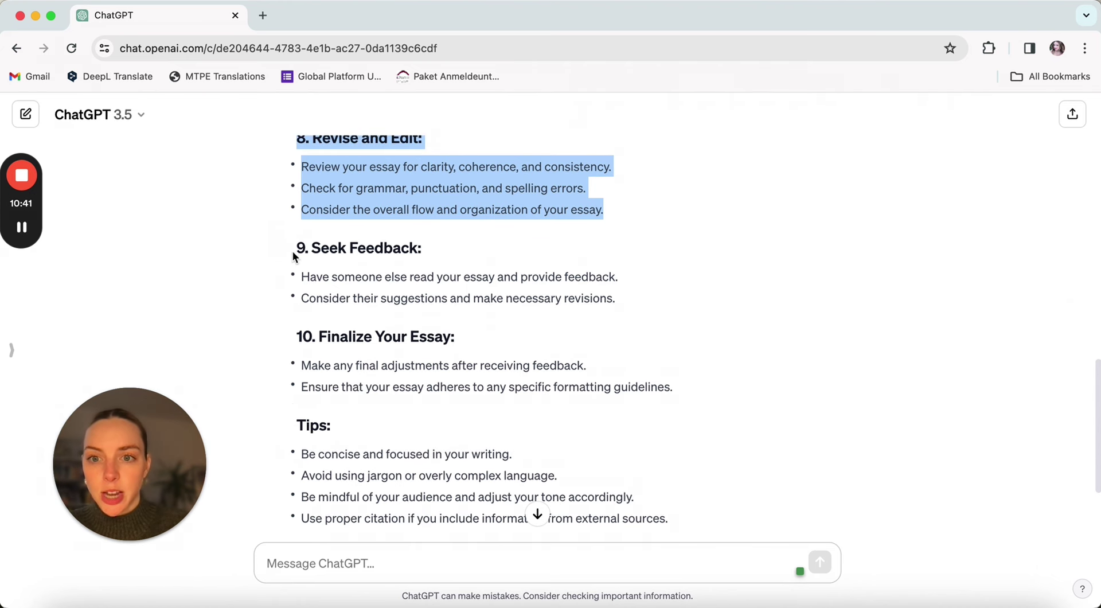
mouse_move(296, 253)
mouse_down()
mouse_move(665, 315)
mouse_move(307, 253)
mouse_up()
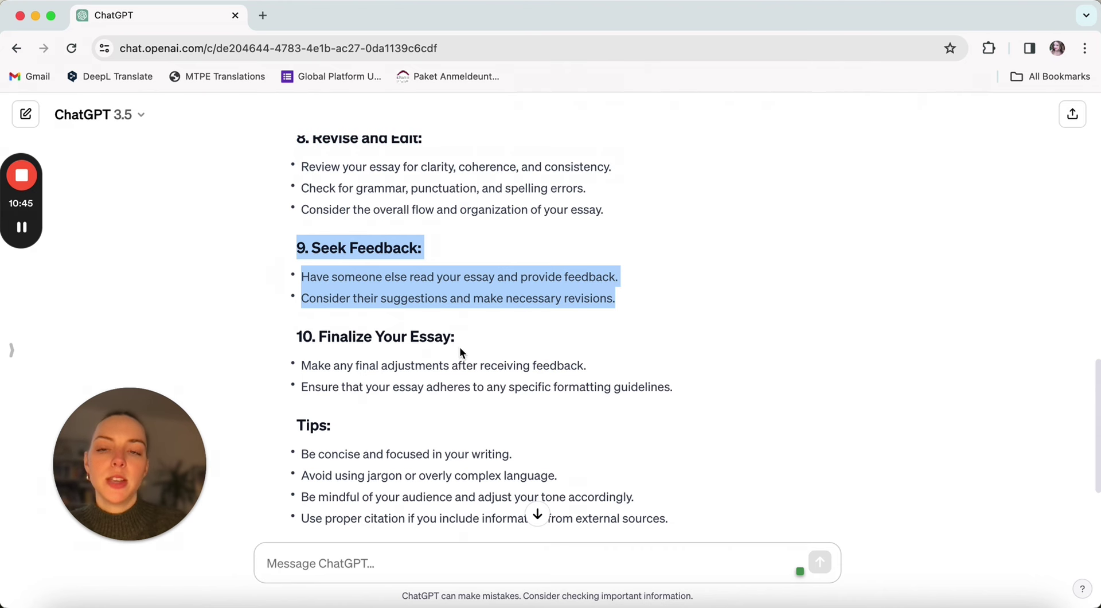
scroll(457, 352, down, 2)
drag(673, 331, 290, 291)
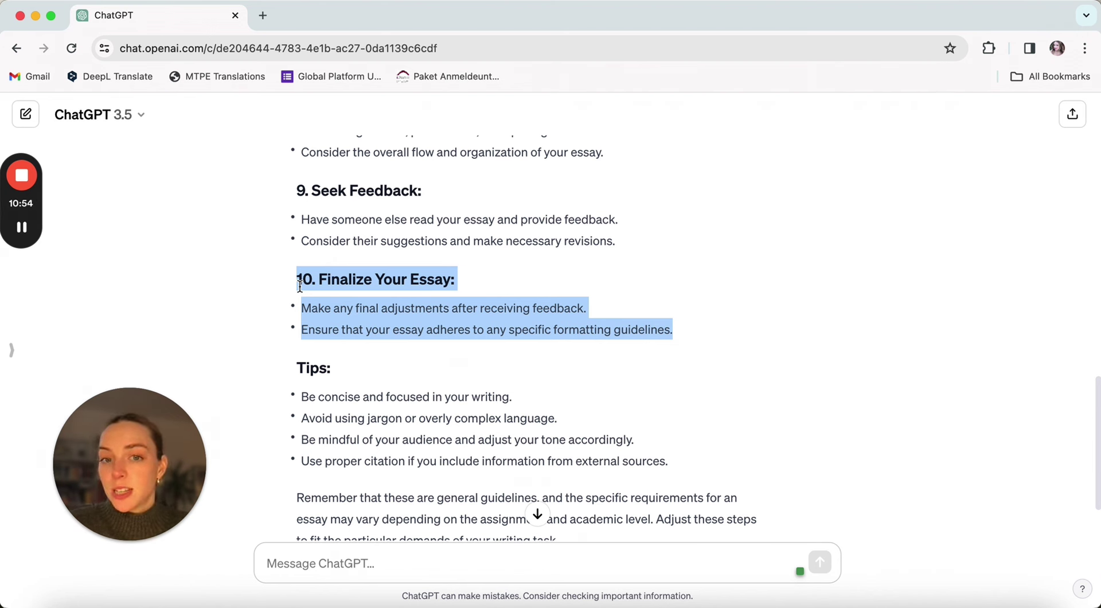
scroll(651, 355, down, 3)
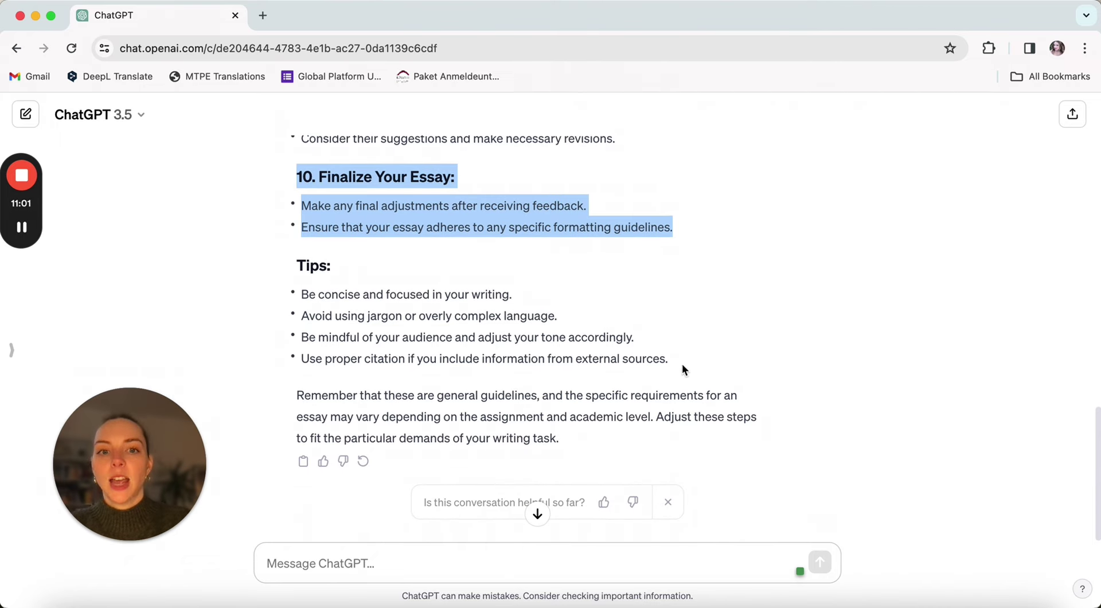
drag(682, 365, 300, 271)
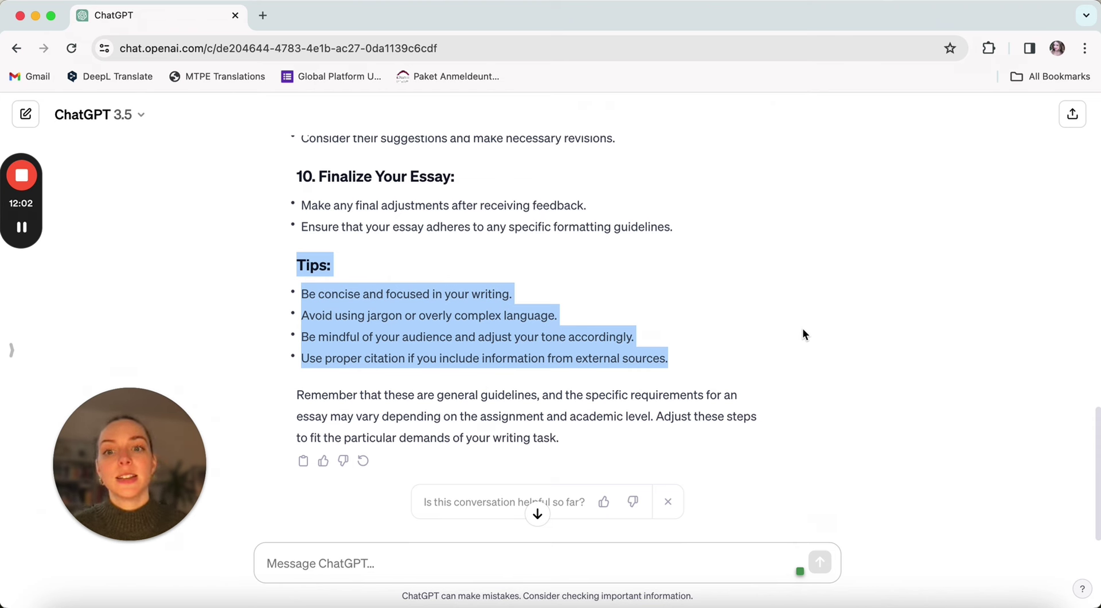
- Clear the Tips selection and highlight the final tip about citing external sources
click(301, 362)
drag(301, 359, 701, 373)
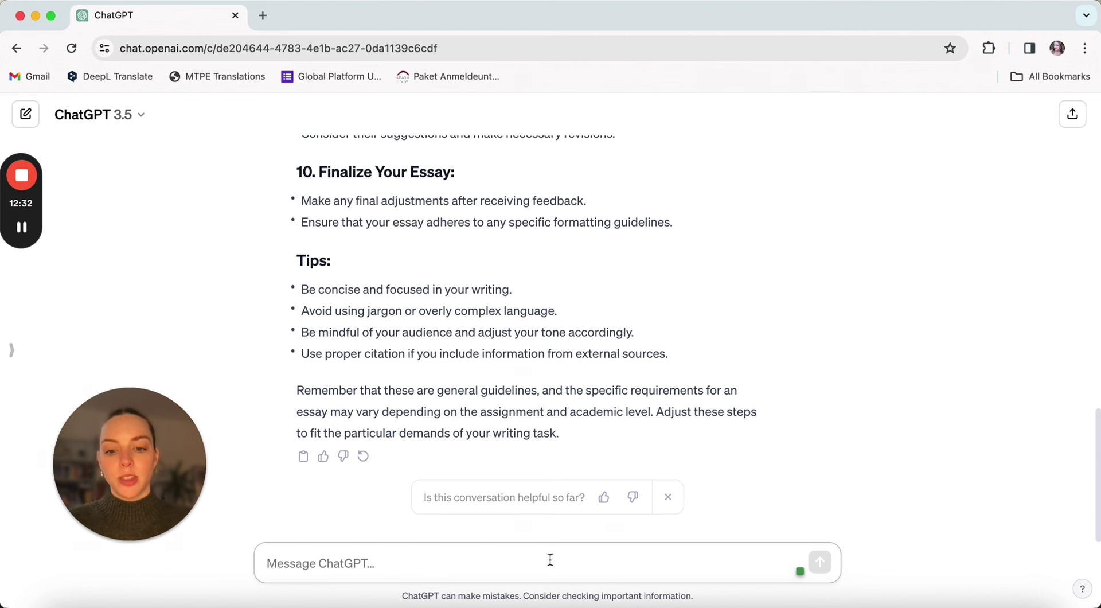
- Send the prompt asking for a veganism essay arguing 'Being vegan is better for the planet'
text(Write me an essay about vega)
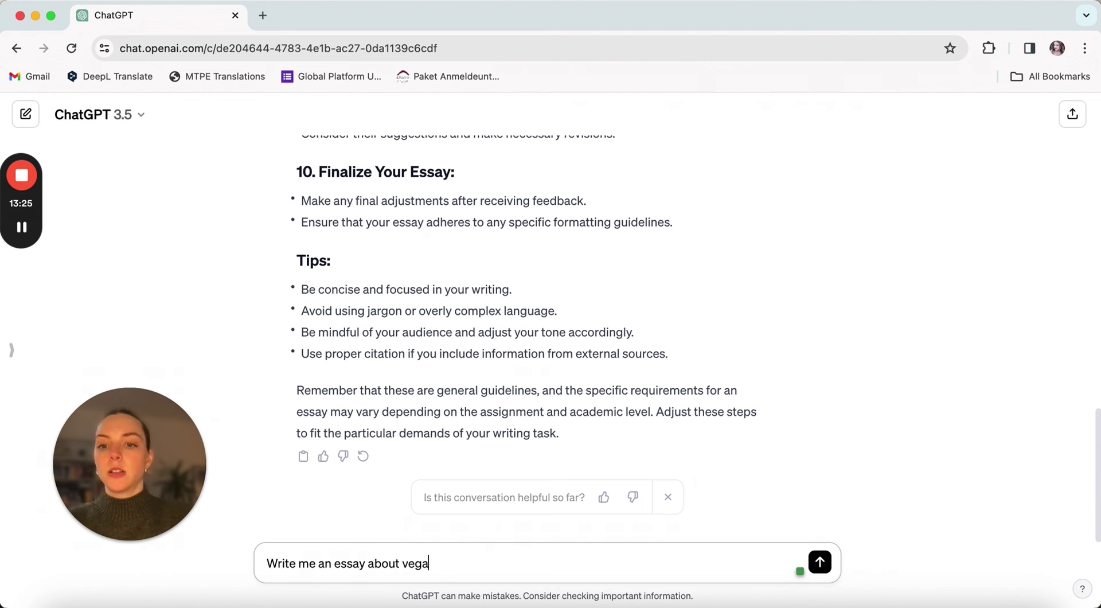
text(nism. The main arg)
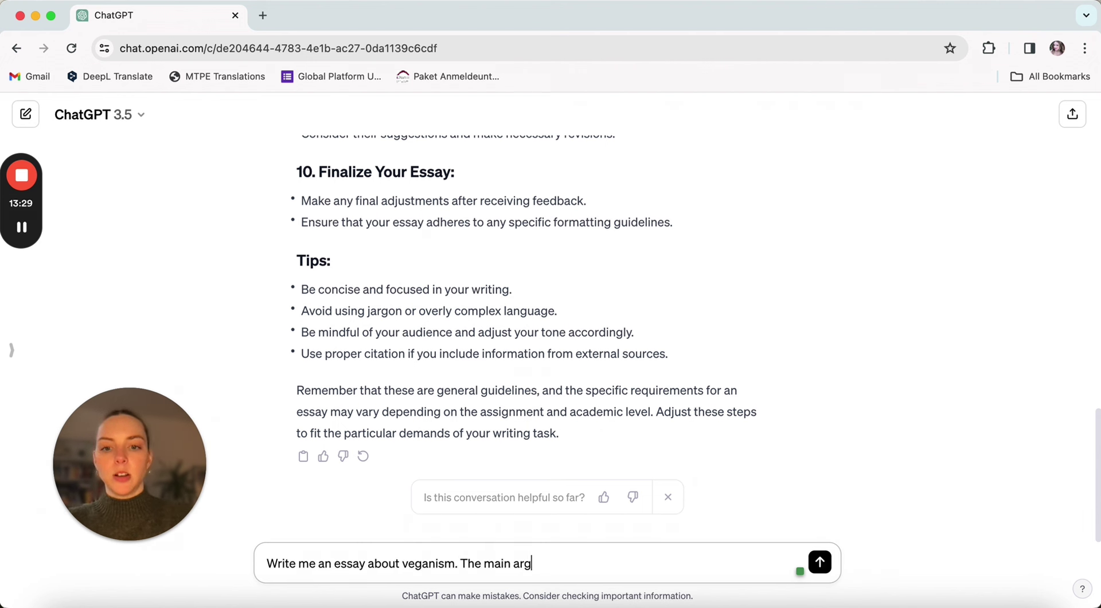
text(ument will be "Being )
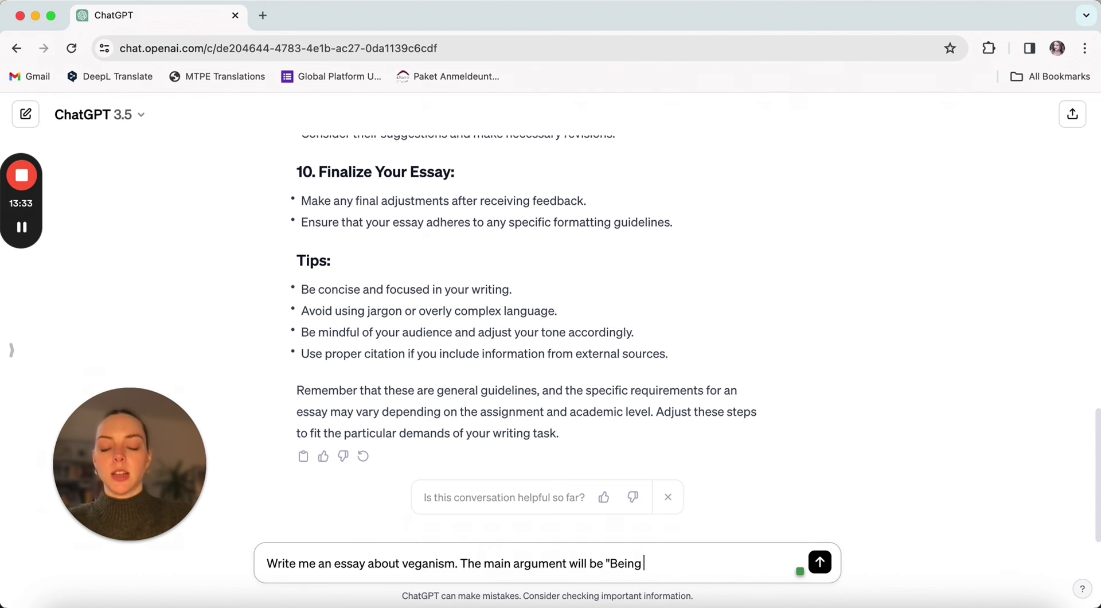
text(vegan is better for the planet.")
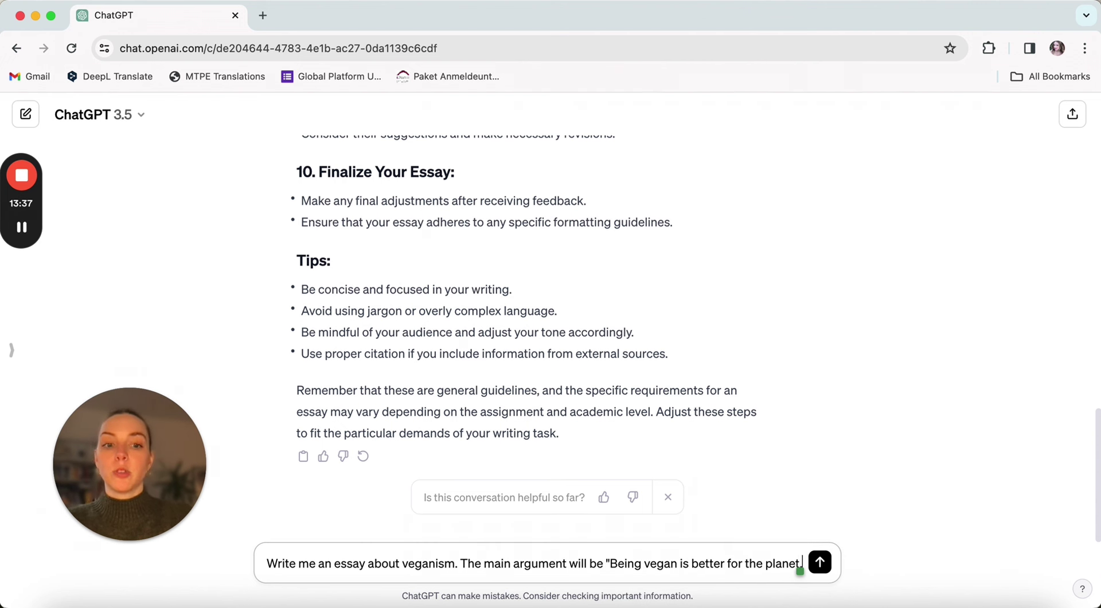
click(820, 562)
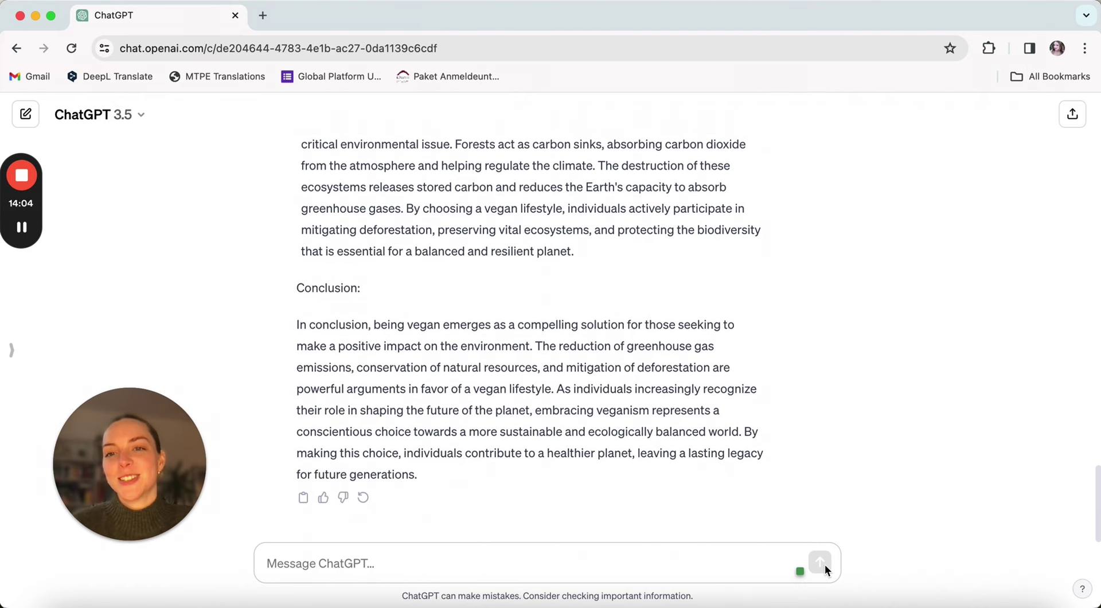
- Scroll back up to the essay's title 'The Environmental Case for Veganism' and its introduction
scroll(710, 377, up, 15)
scroll(711, 377, up, 2)
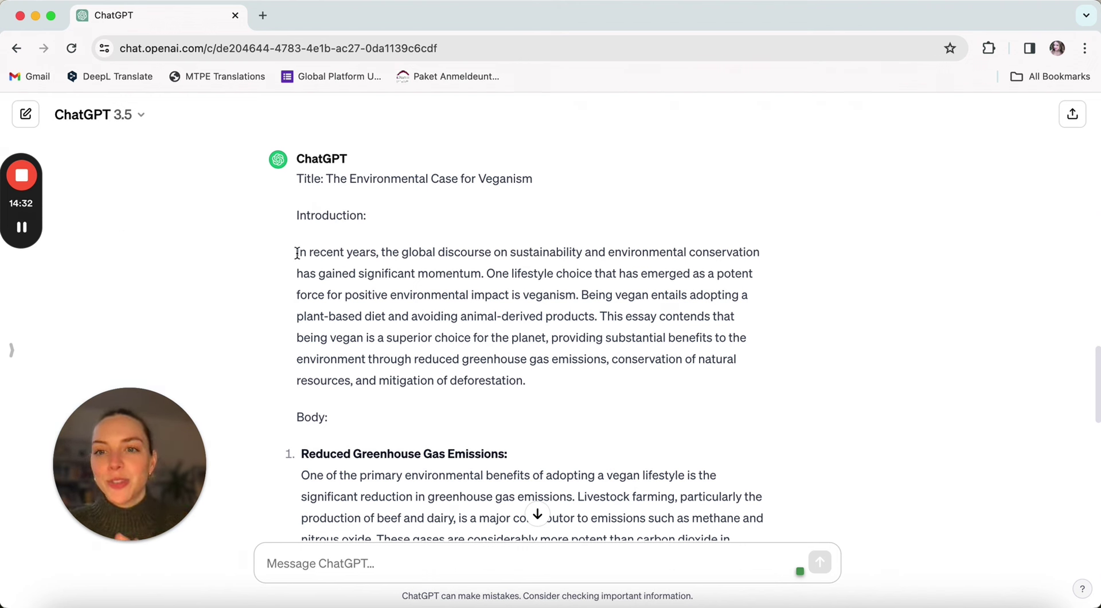
- Highlight the intro's opening sentence, the 'Being vegan entails…' sentence, then the 'This essay contends…' thesis
drag(297, 252, 483, 284)
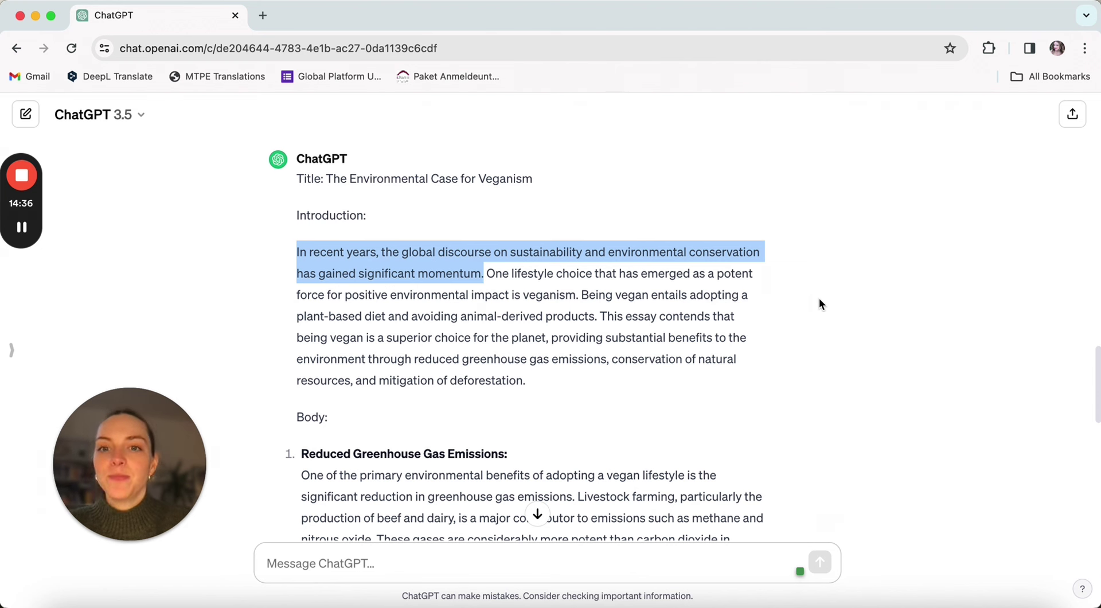
drag(594, 316, 581, 293)
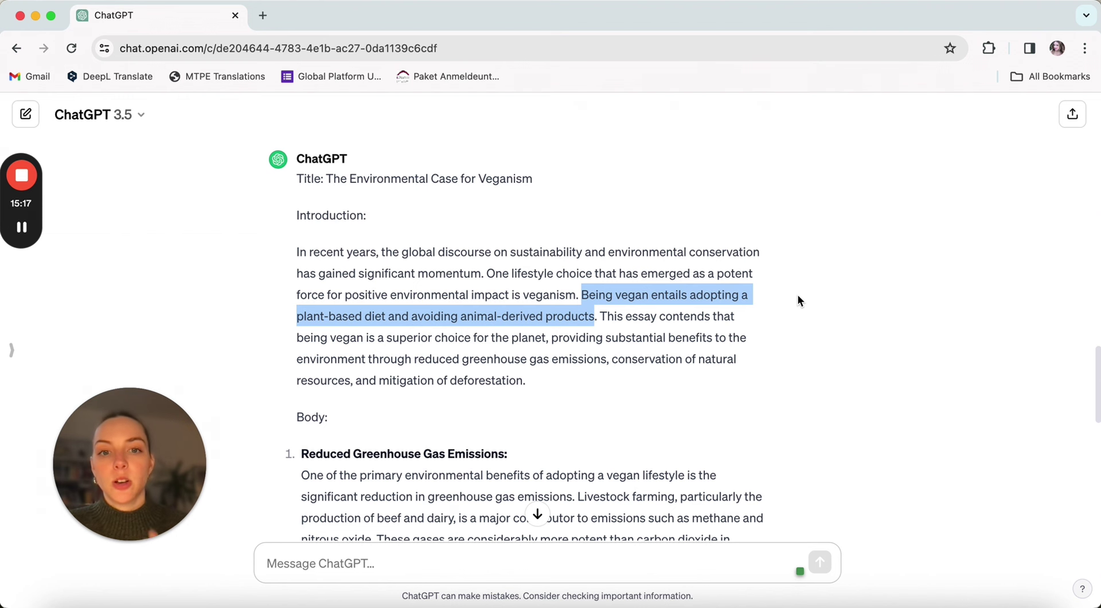
drag(600, 316, 580, 380)
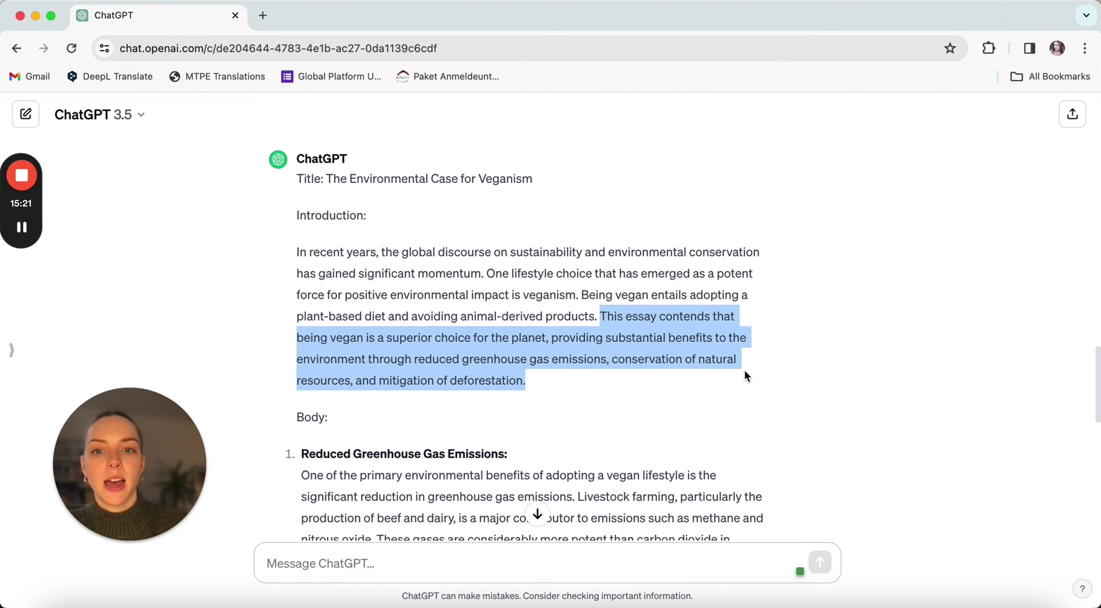